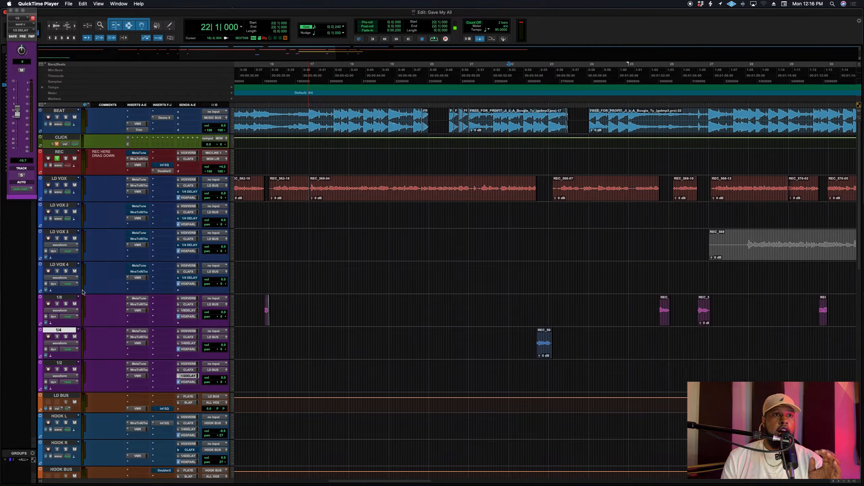
- Separate the short word just after 21|1 on the LD VOX track and move it down to the 1/8 track
click(58, 298)
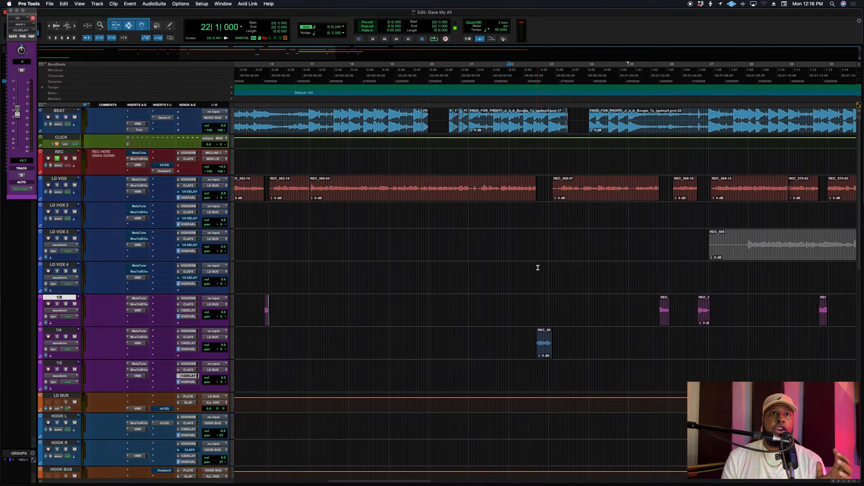
click(460, 186)
key(space)
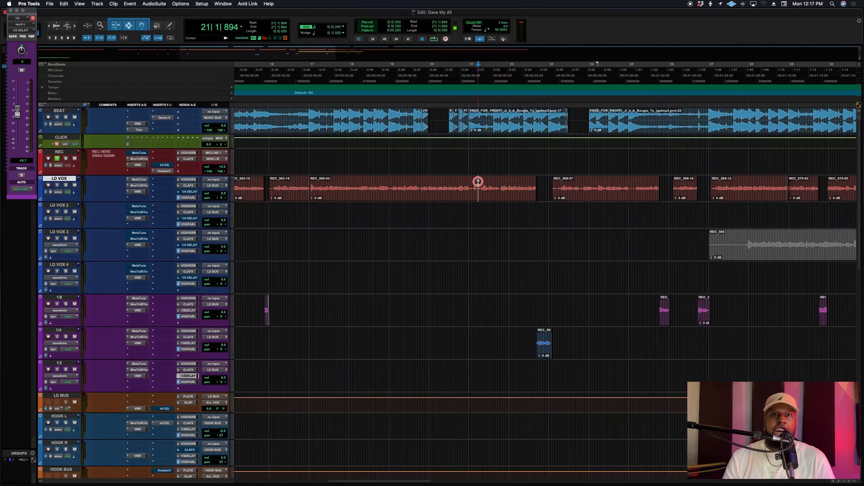
drag(478, 181, 473, 181)
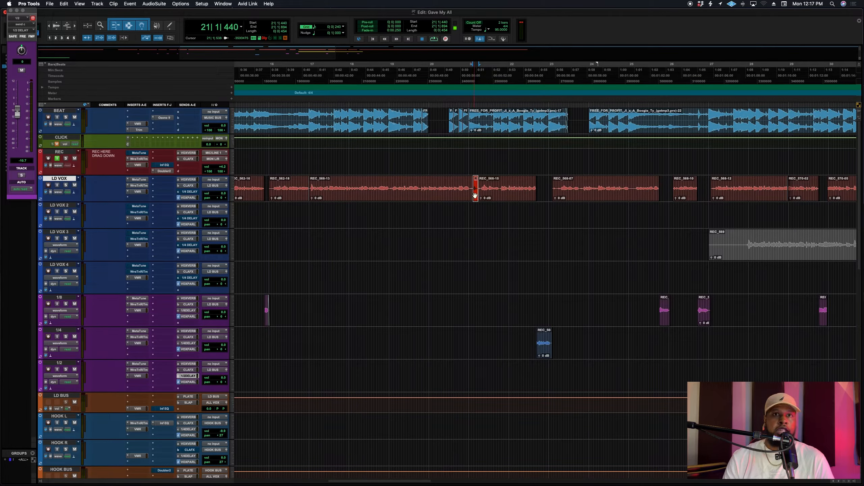
drag(471, 255, 466, 308)
- Play back the passage around bar 21 to hear the word on the 1/8 track
click(445, 299)
key(space)
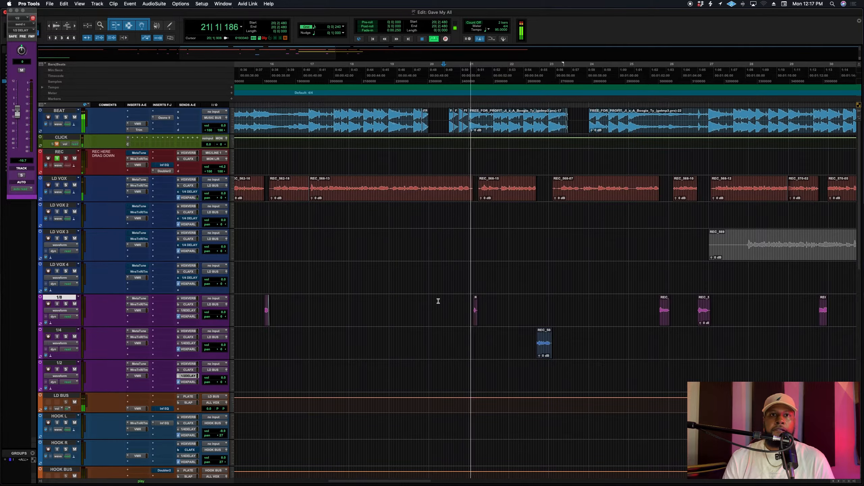
key(space)
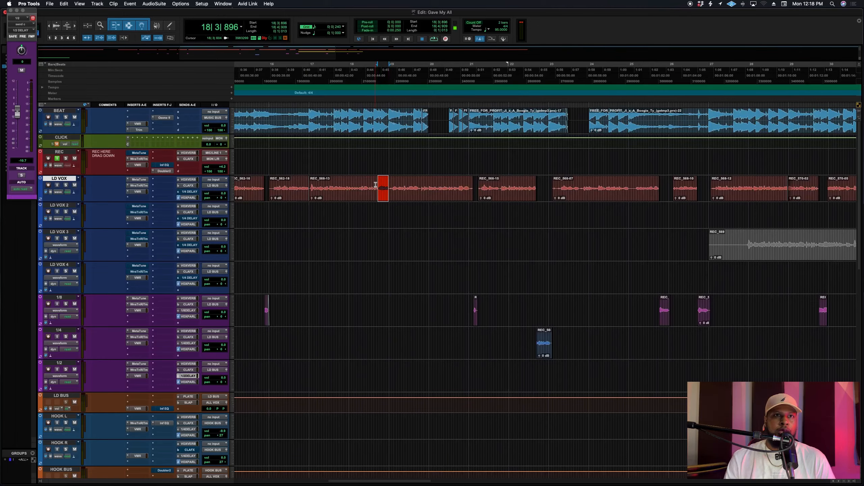
- Find the phrase starting at 18|4|058 on the LD VOX track, separate it and move it to the 1/8 track
click(376, 185)
key(space)
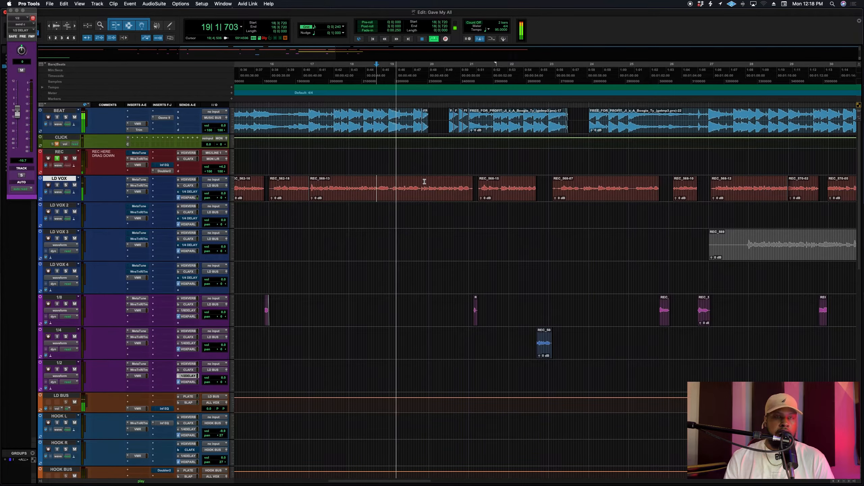
key(space)
key(super+bracketright)
key(super+bracketright)
drag(596, 180, 558, 177)
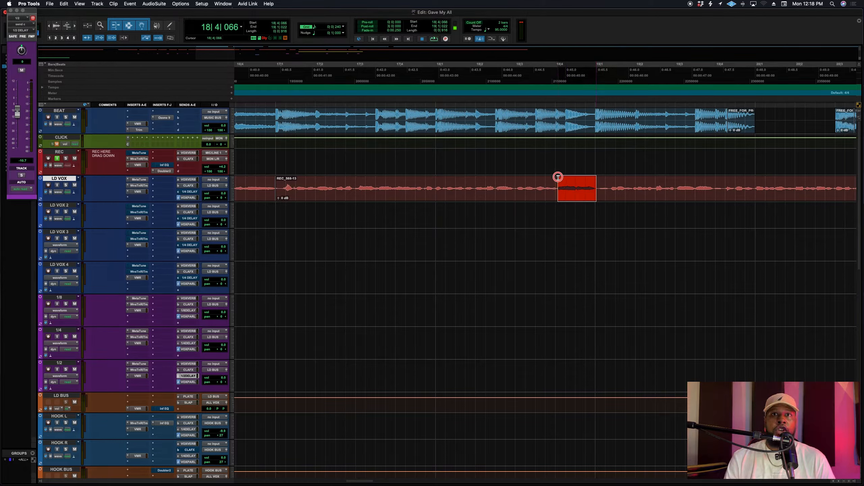
key(super+e)
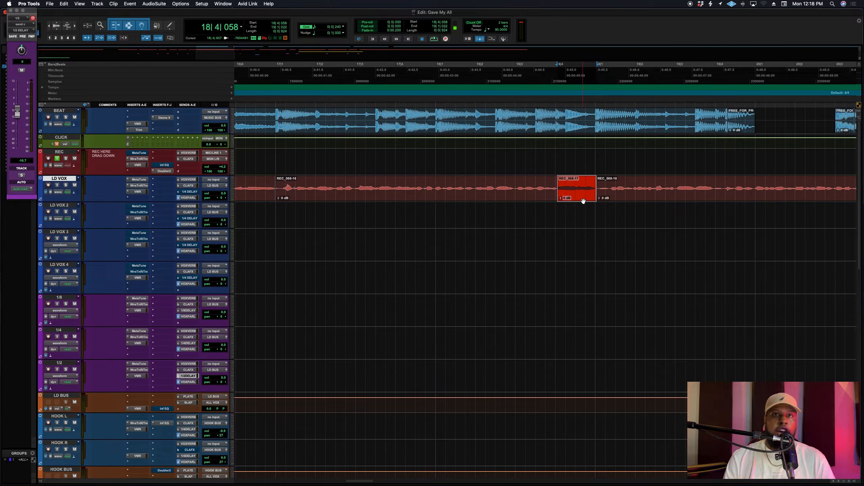
drag(582, 198, 575, 315)
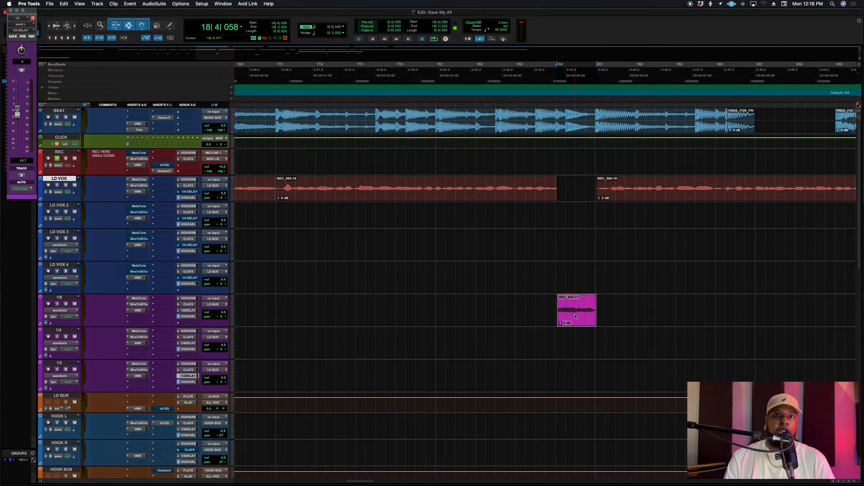
- Play from 18|2 to hear the separated phrase with the eighth-note delay
click(477, 264)
key(space)
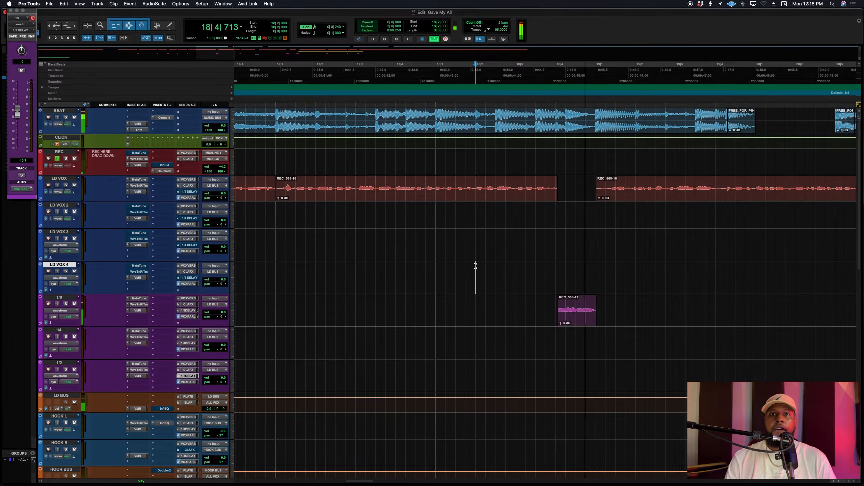
key(space)
- Move the separated phrase from the 1/8 track to the 1/4 track and play it back from 17|4|240
drag(578, 317, 576, 336)
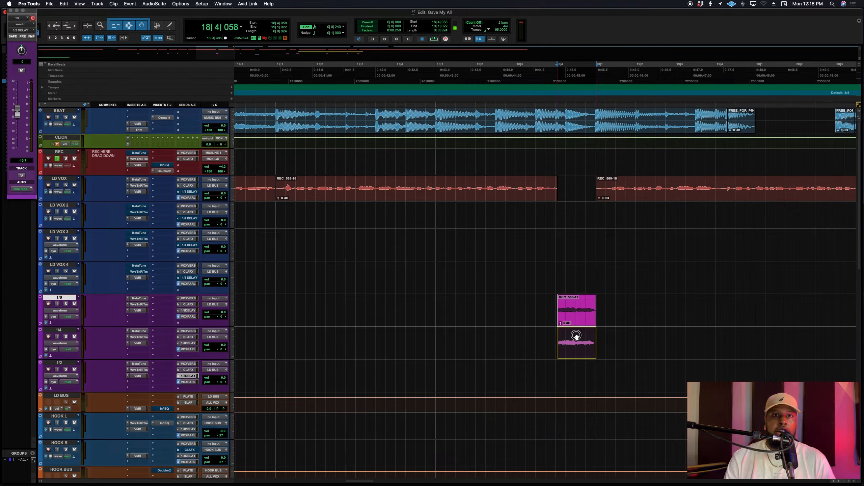
drag(576, 335, 575, 337)
click(406, 296)
key(space)
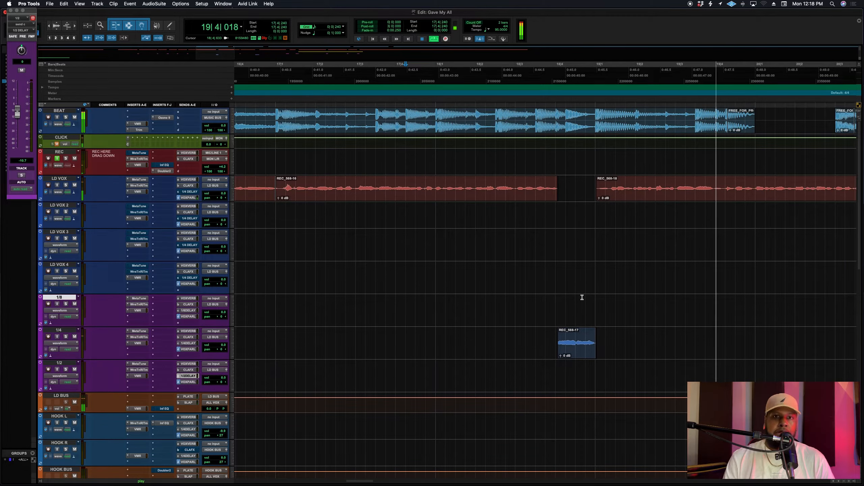
key(space)
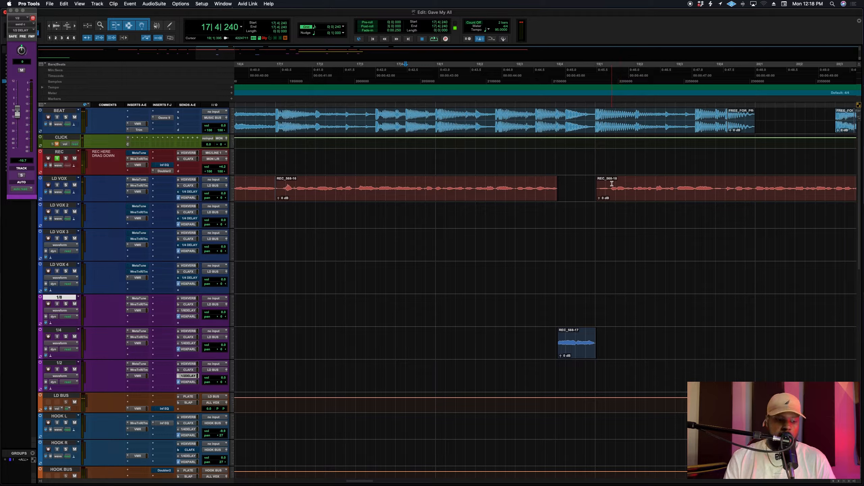
- Trim the start of the LD VOX clip following the gap so it begins just after 19|1
click(611, 183)
click(608, 180)
click(609, 181)
key(a)
- Play back the transition from 18|2|240 and fade out the end of the preceding LD VOX clip from 18|3|928 to 18|4|058
click(485, 184)
key(space)
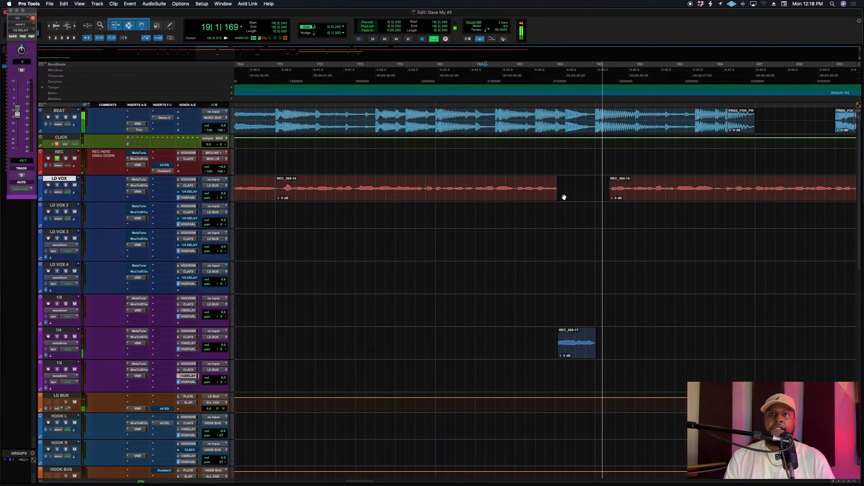
drag(558, 179, 554, 181)
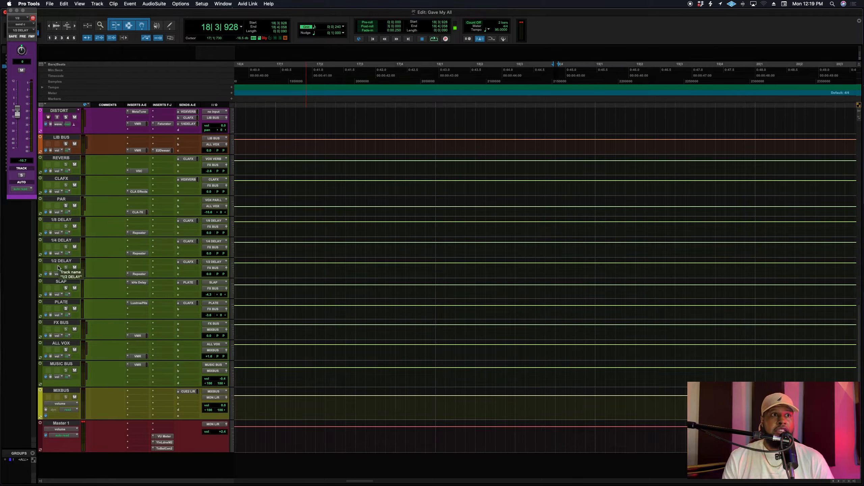
- Review the vocal and delay tracks, and open the Repeater plug-in on the 1/8 DELAY track to examine its delay settings
scroll(102, 262, up, 10)
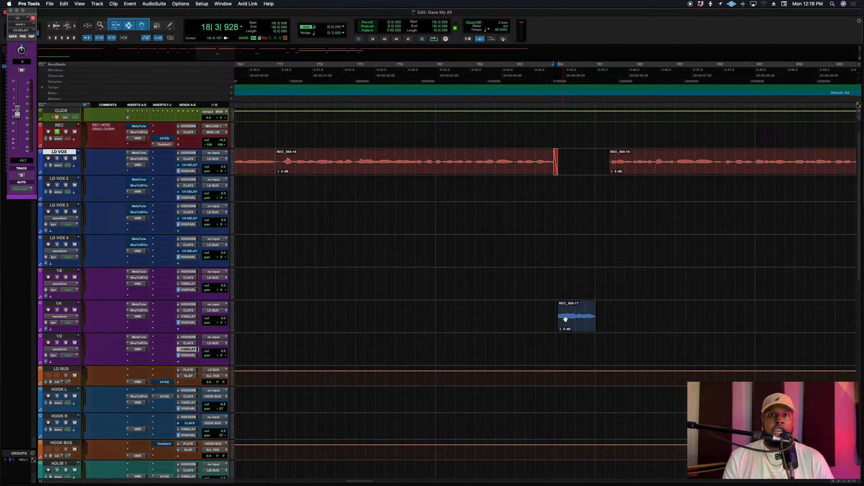
key(r)
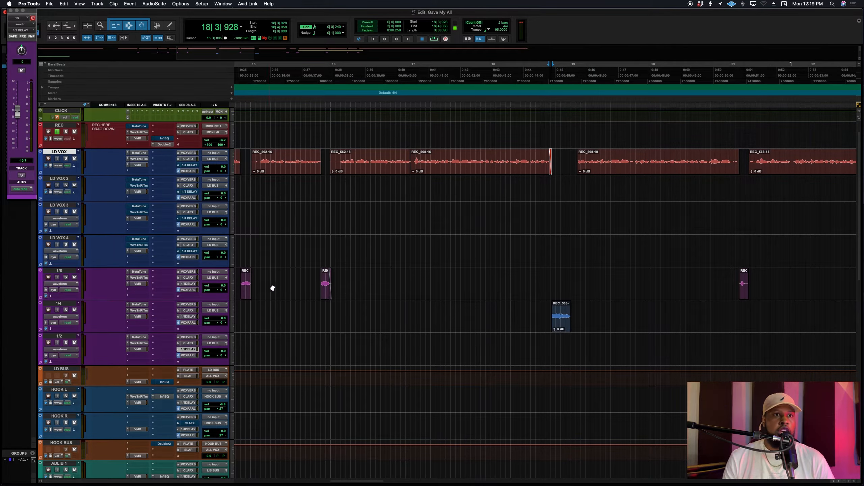
scroll(299, 294, down, 15)
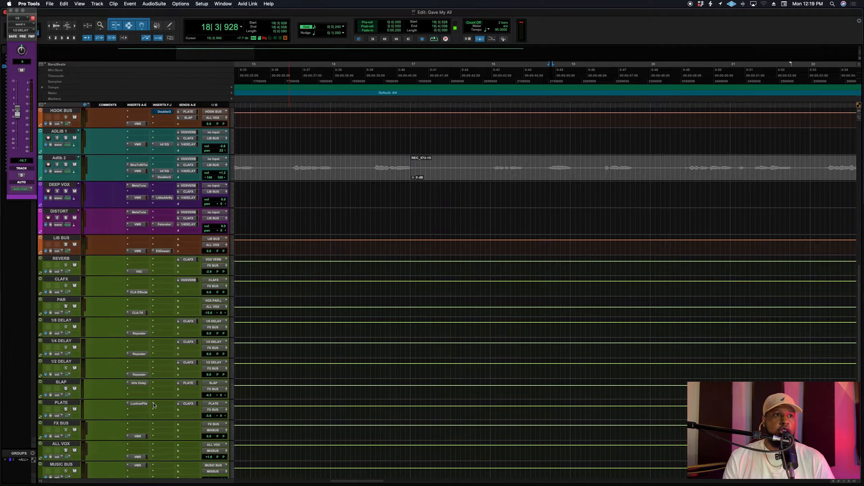
scroll(214, 212, up, 20)
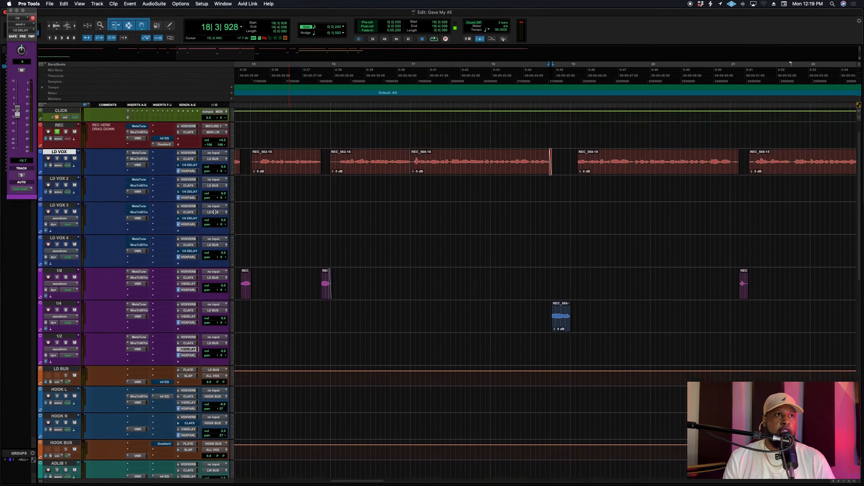
scroll(81, 310, down, 15)
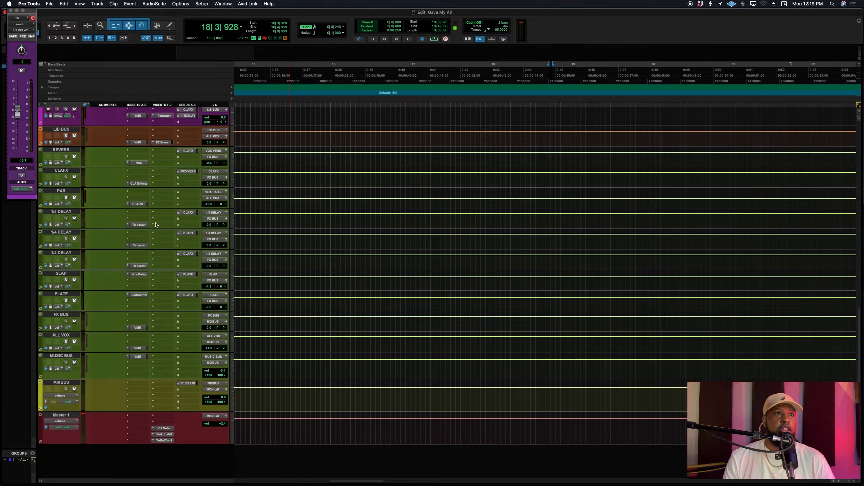
click(139, 226)
drag(179, 62, 384, 69)
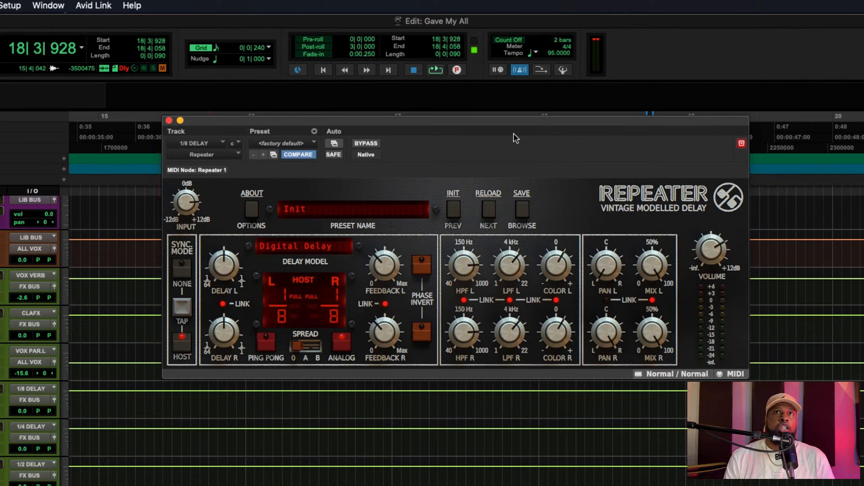
click(577, 62)
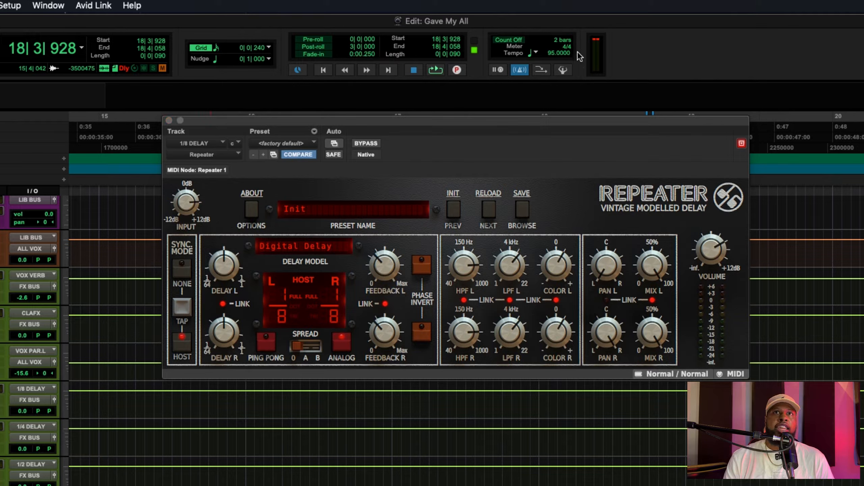